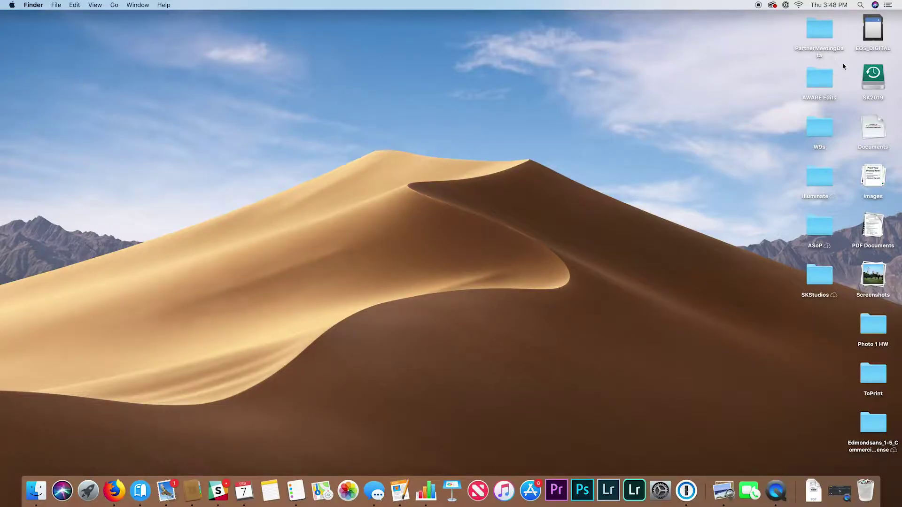
- Open a Finder window showing the EOS_DIGITAL camera card's contents
left_click(33, 492)
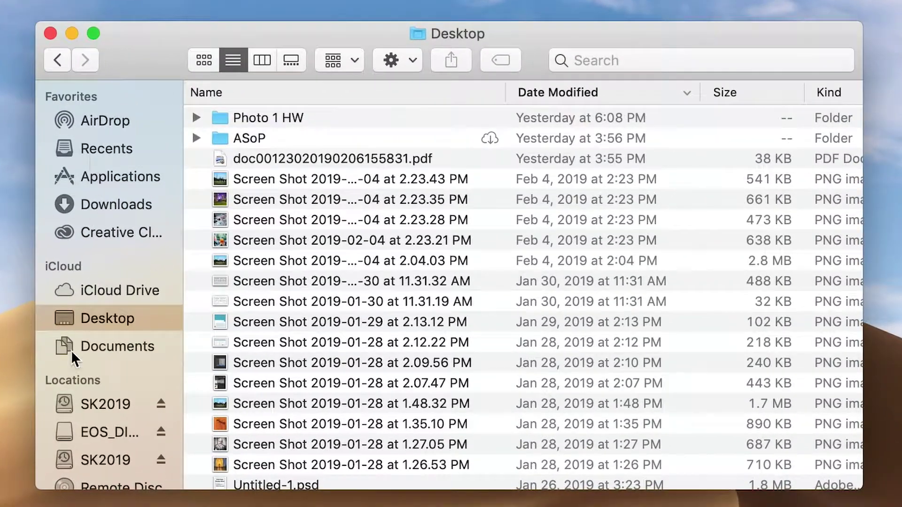
scroll(89, 361, "down", 2)
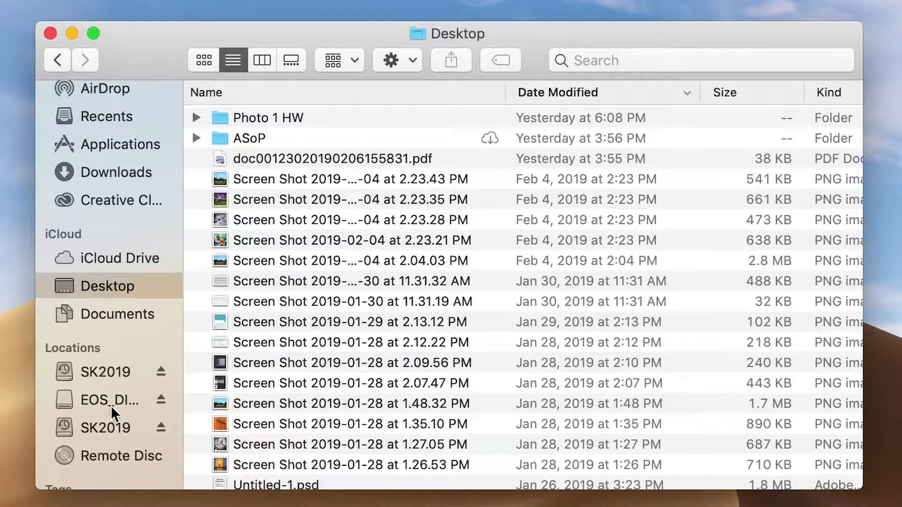
left_click(115, 402)
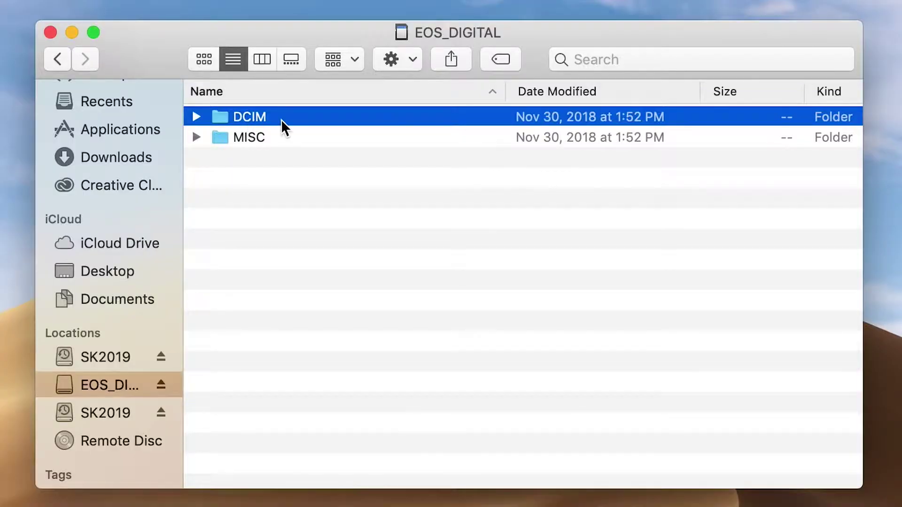
- Select the card's MISC and DCIM folders in turn, ending on MISC
left_click(252, 136)
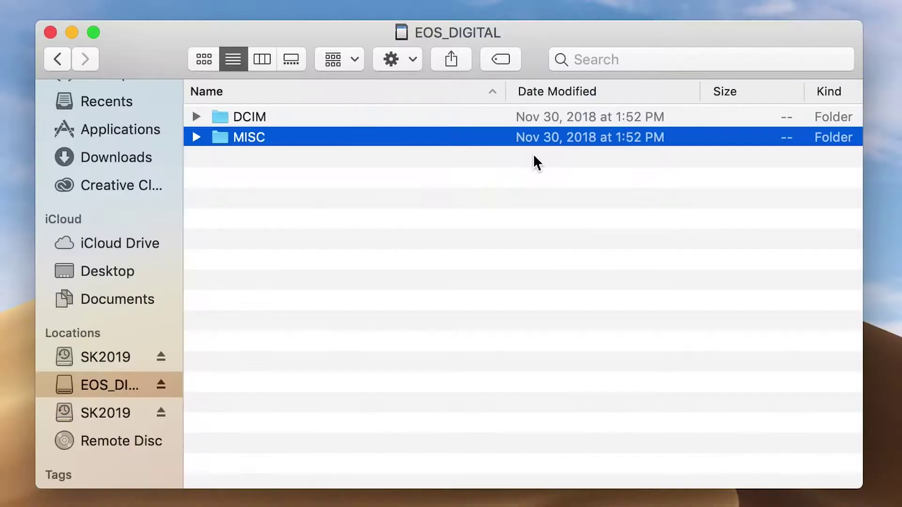
left_click(247, 119)
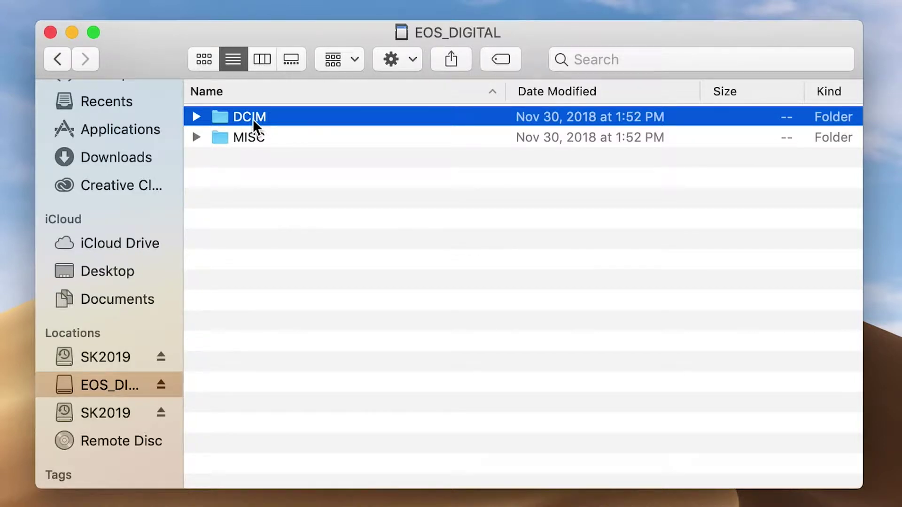
left_click(269, 141)
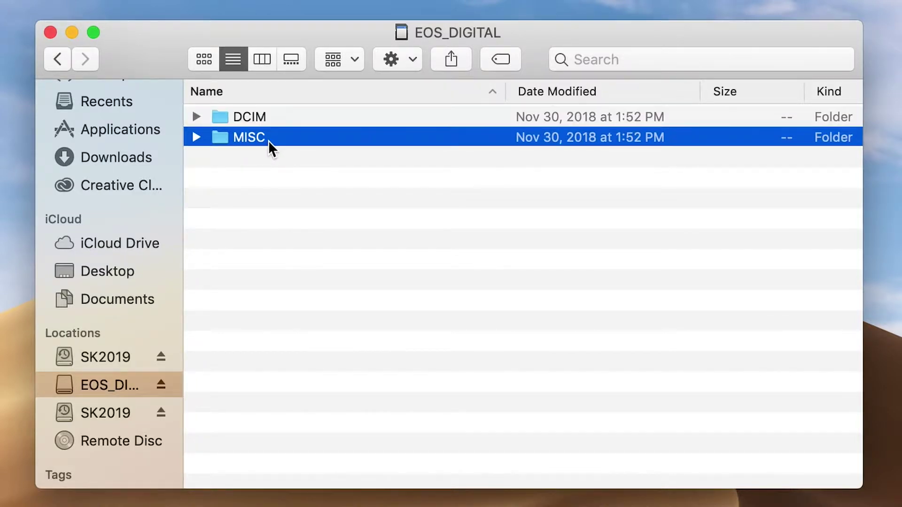
- Look inside MISC, return to the card's top level, and open DCIM
double_click(224, 137)
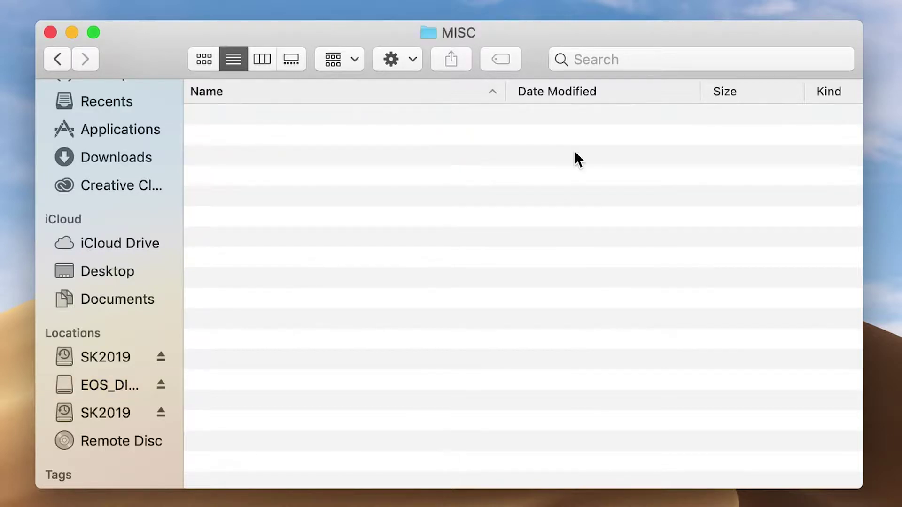
left_click(57, 59)
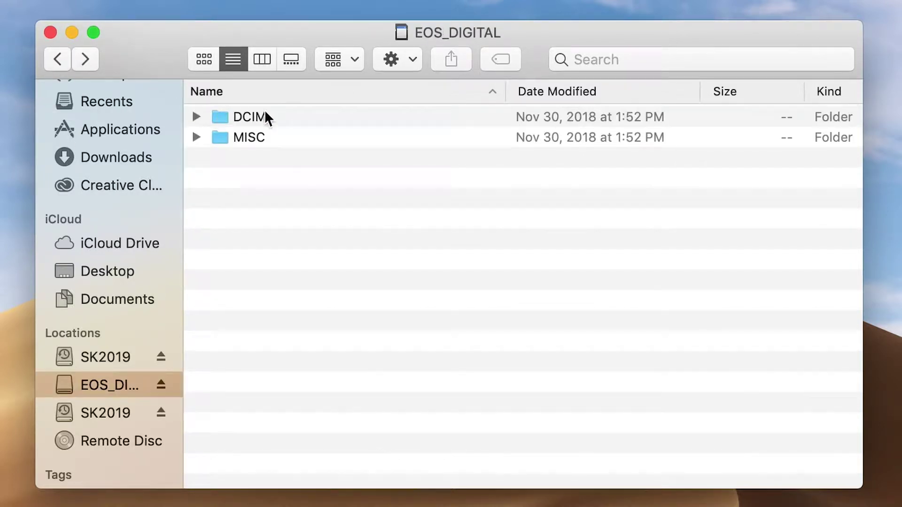
double_click(272, 119)
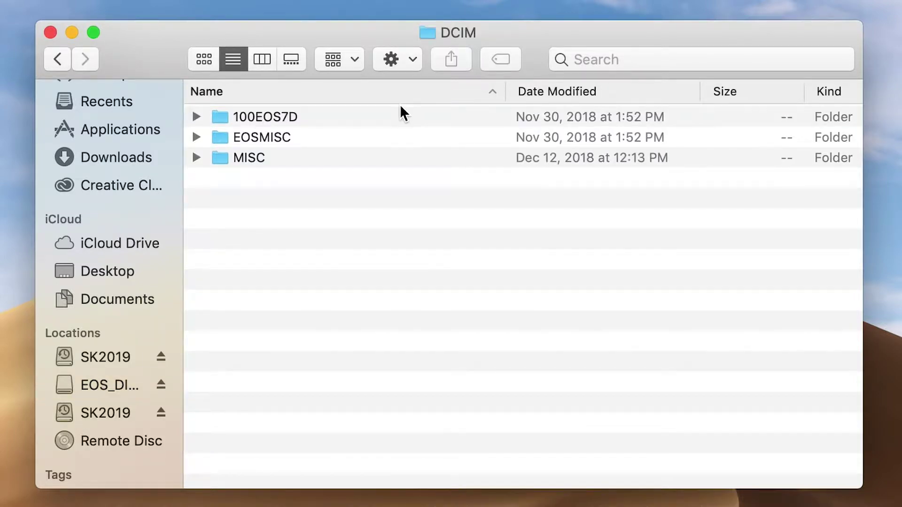
- Step through the 100EOS7D, EOSMISC and MISC folders, ending on 100EOS7D
left_click(256, 123)
left_click(253, 135)
left_click(249, 159)
left_click(259, 121)
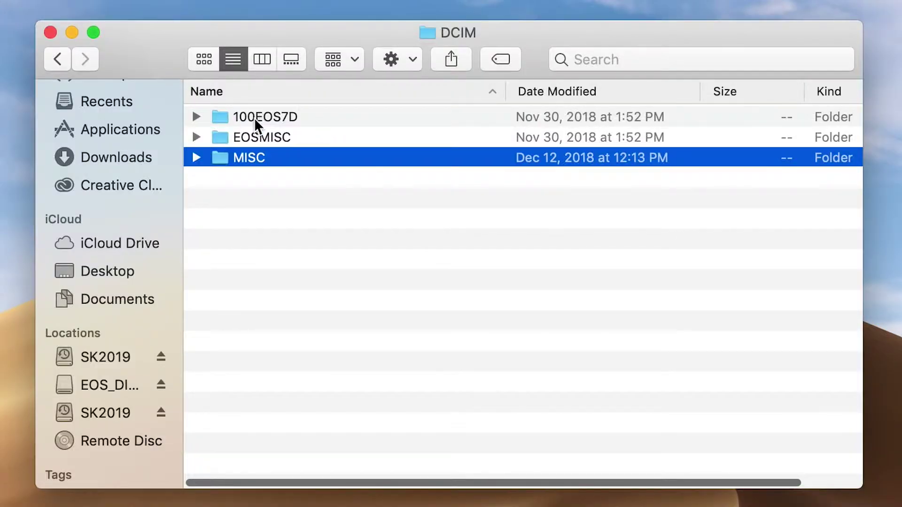
left_click(255, 117)
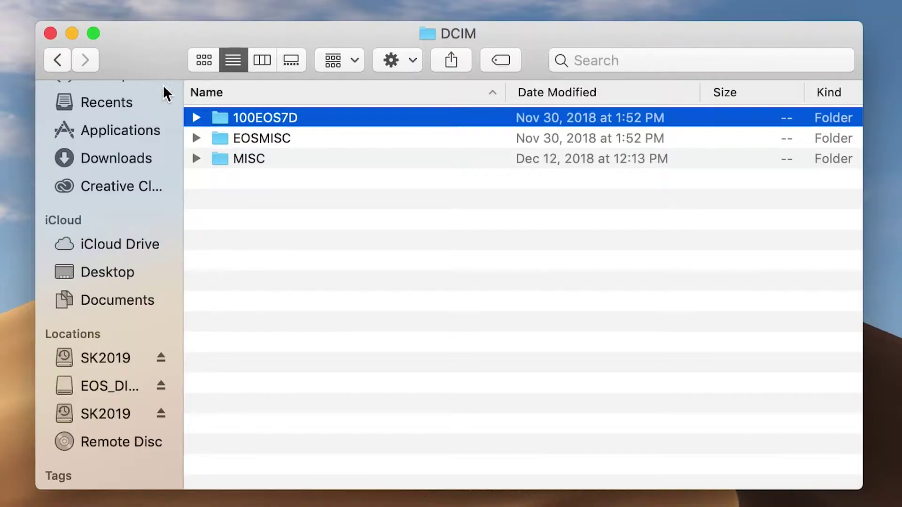
- Open 100EOS7D and select the first raw file, _S2A2241.CR2
double_click(477, 117)
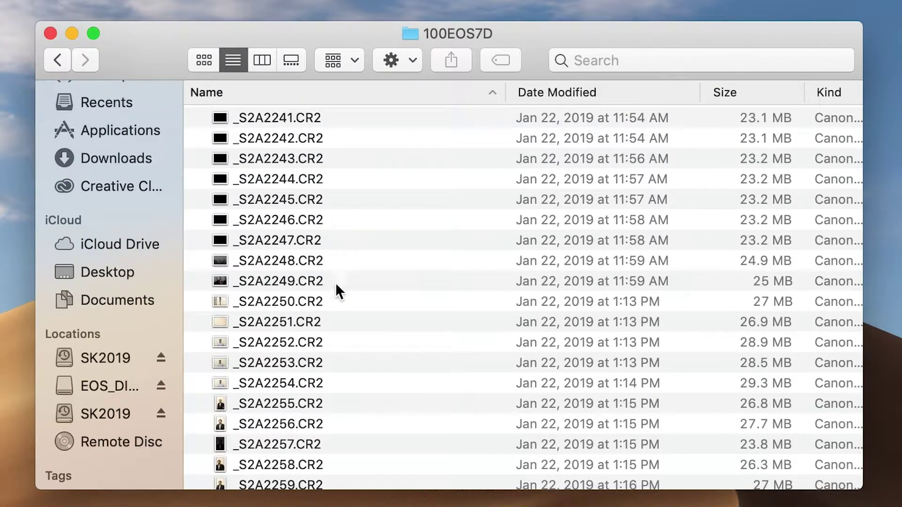
left_click_drag(338, 342, 338, 371)
left_click(299, 137)
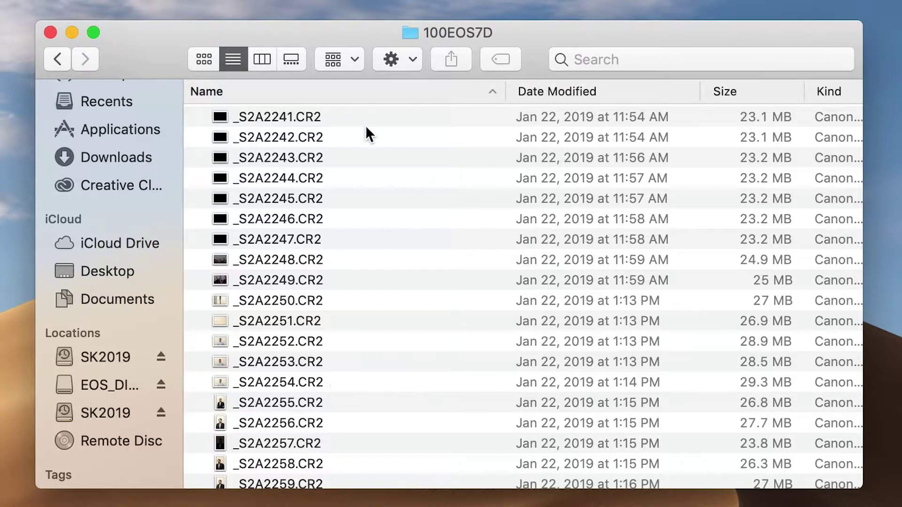
left_click(365, 125)
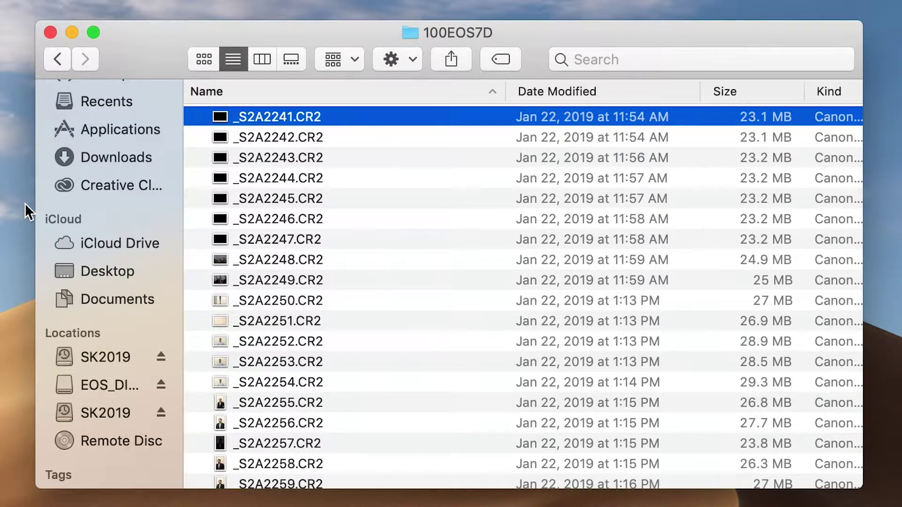
- Switch the folder to icon view and show the status bar with the item count
left_click(210, 58)
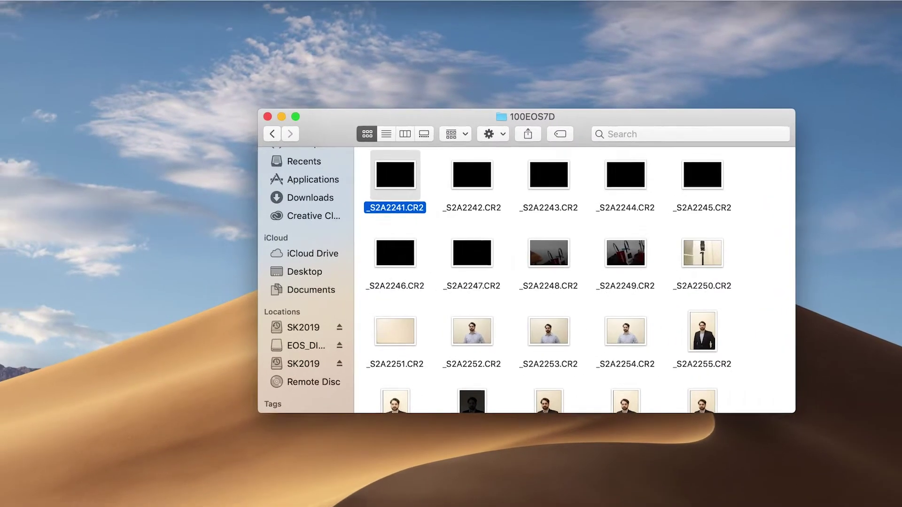
left_click(34, 6)
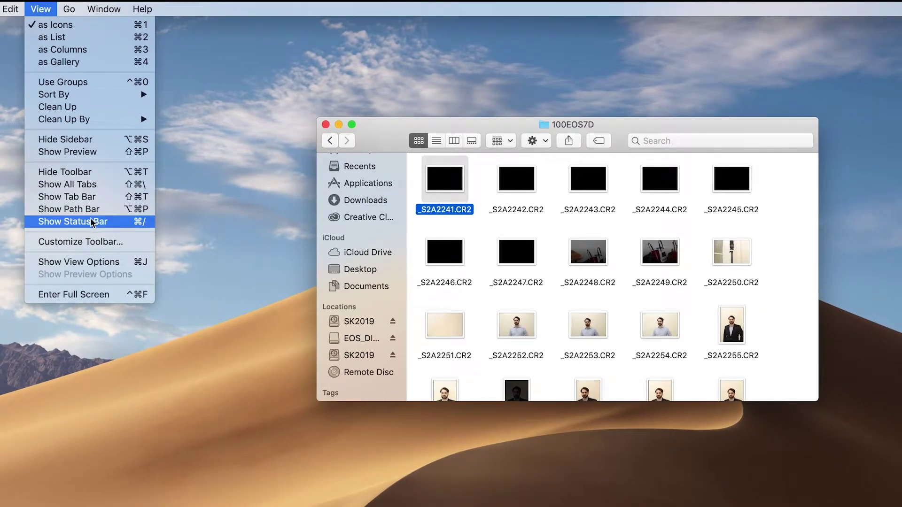
left_click(90, 222)
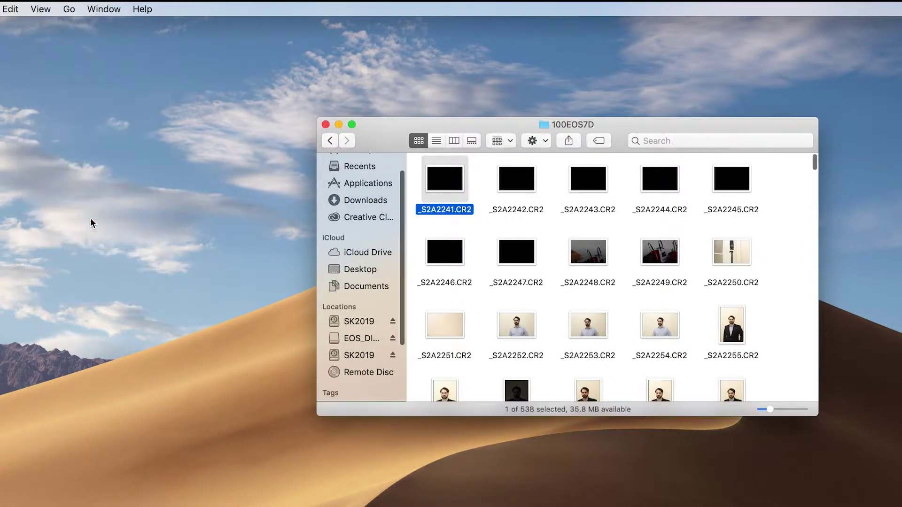
- Enlarge the file thumbnails, then shrink them back down
left_click_drag(771, 412, 901, 506)
key("super+equal")
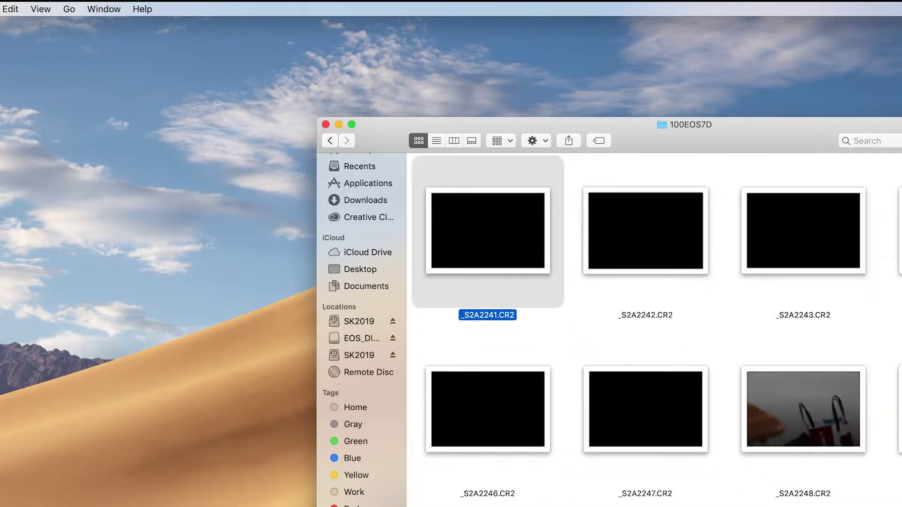
key("super+minus")
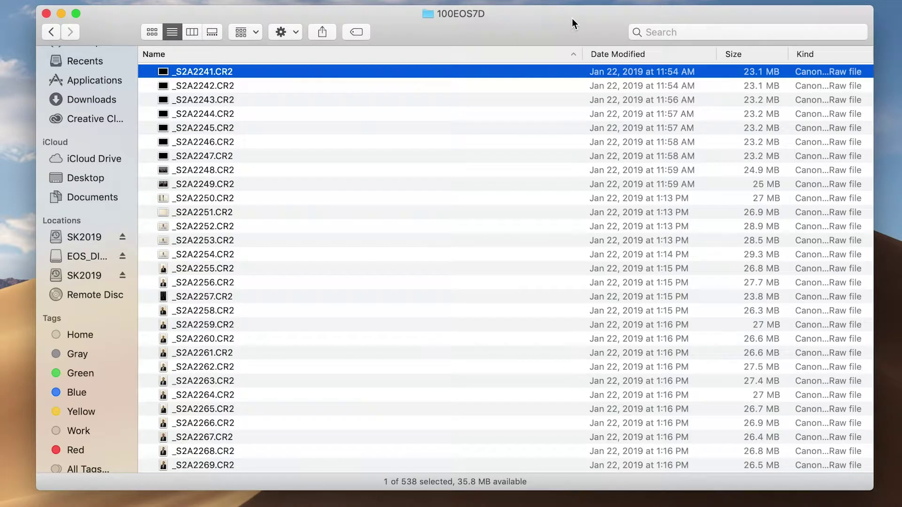
- Add a Date Created column to the 100EOS7D list view
right_click(641, 55)
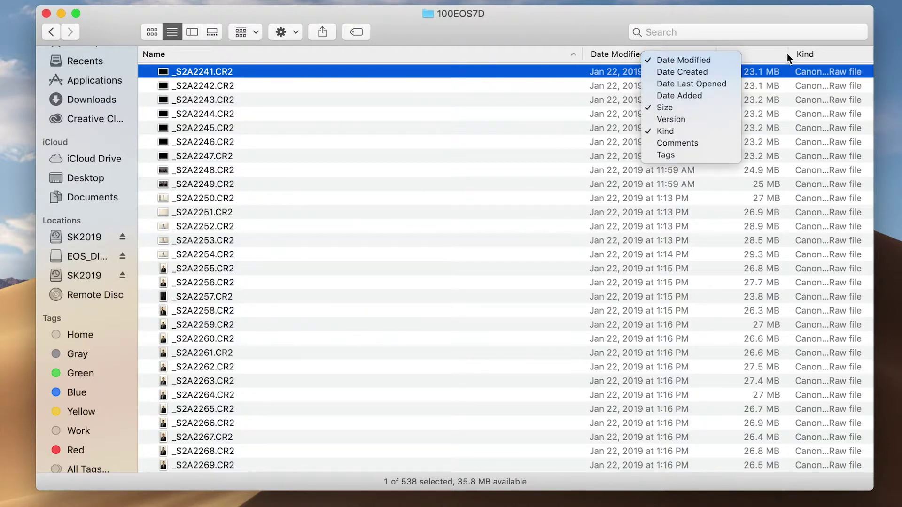
left_click(681, 73)
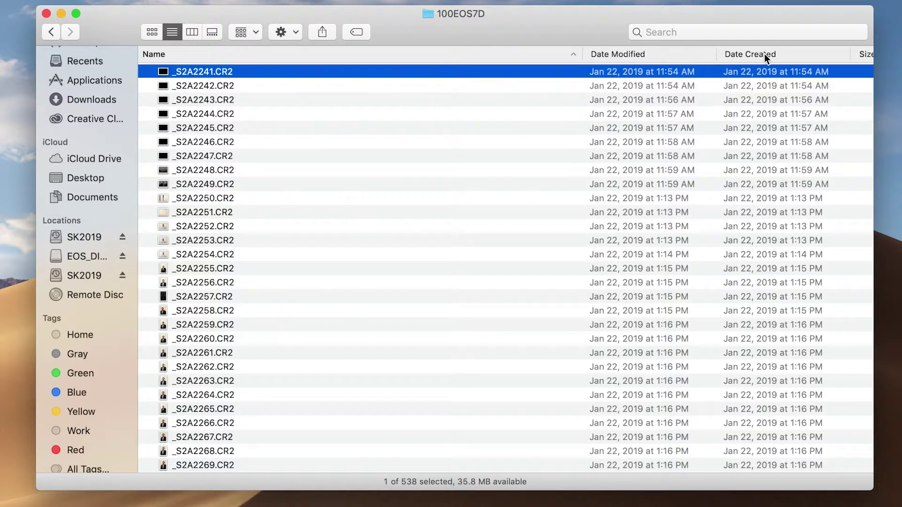
left_click(763, 90)
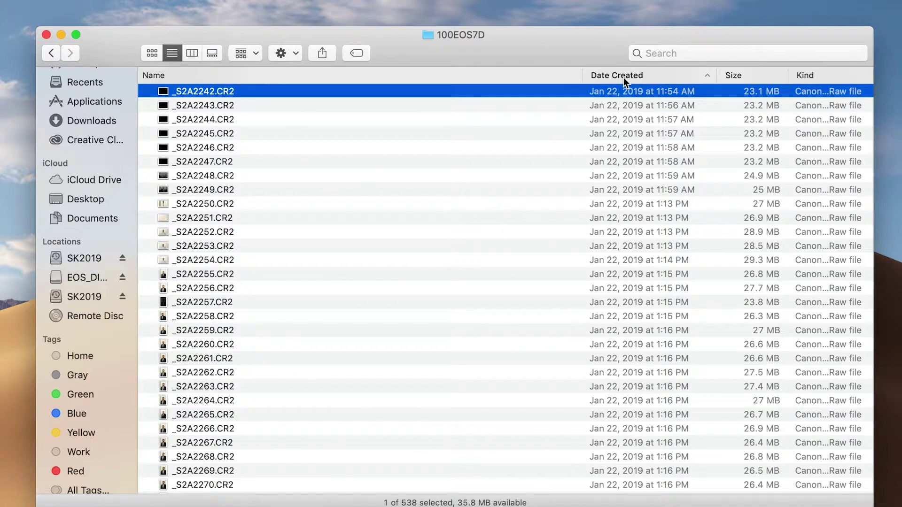
- Sort the files by Date Created, oldest first, showing the Nov 30, 2018 movies
left_click(626, 74)
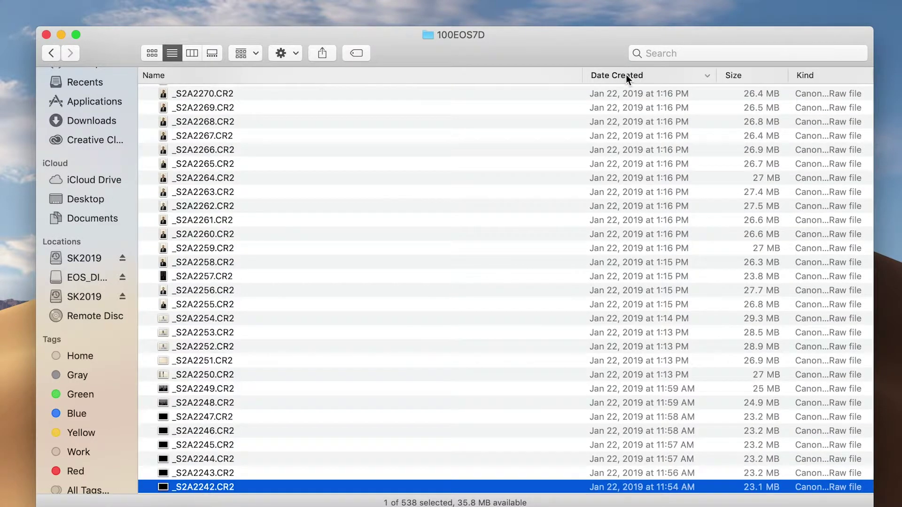
scroll(627, 126, "up", 20)
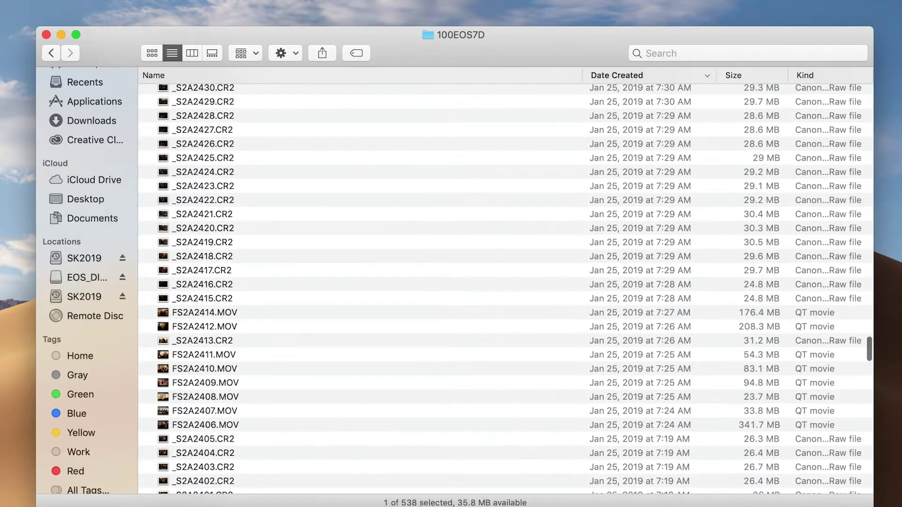
left_click_drag(871, 354, 816, 52)
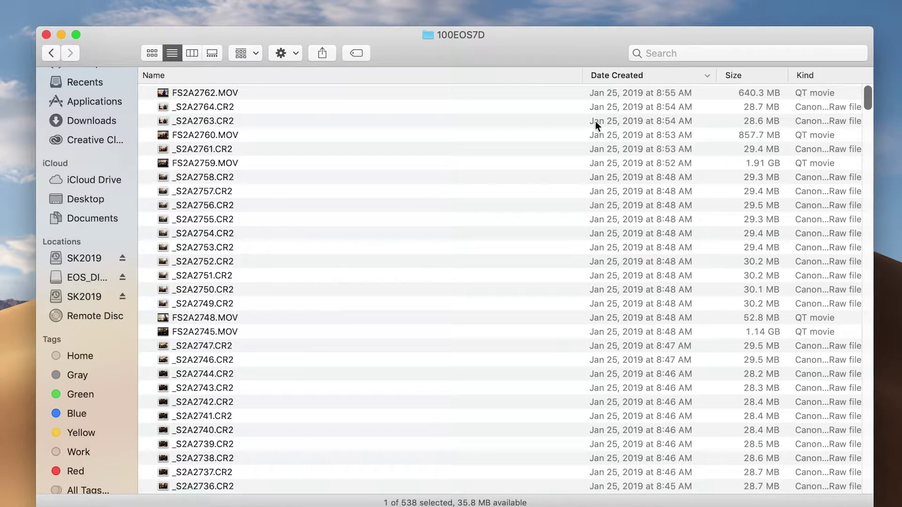
left_click(613, 74)
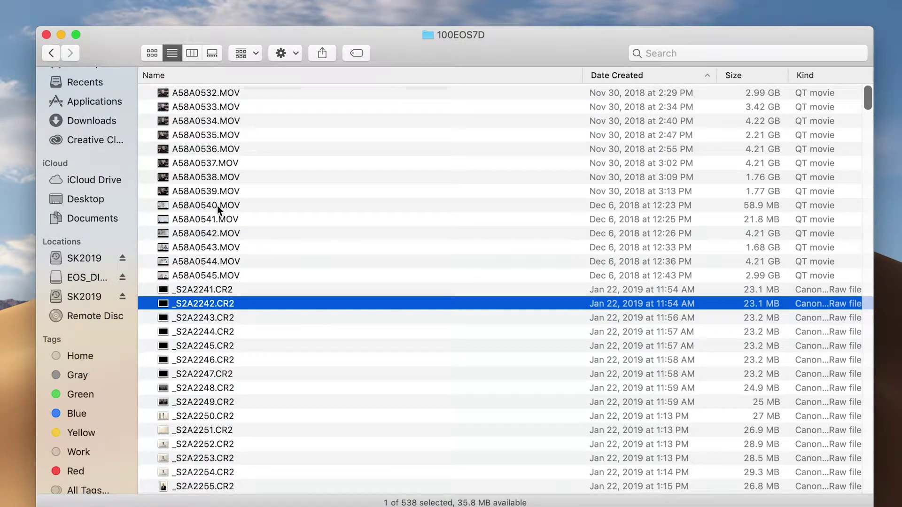
scroll(215, 317, "down", 2)
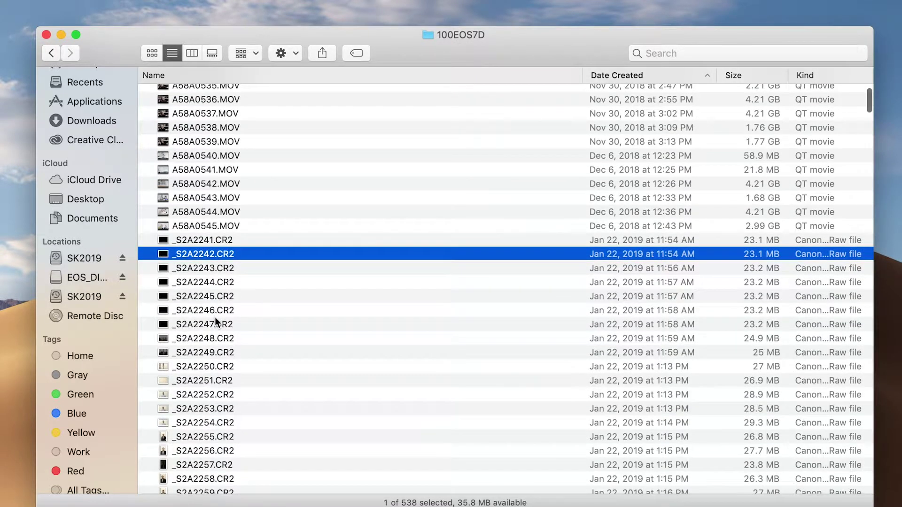